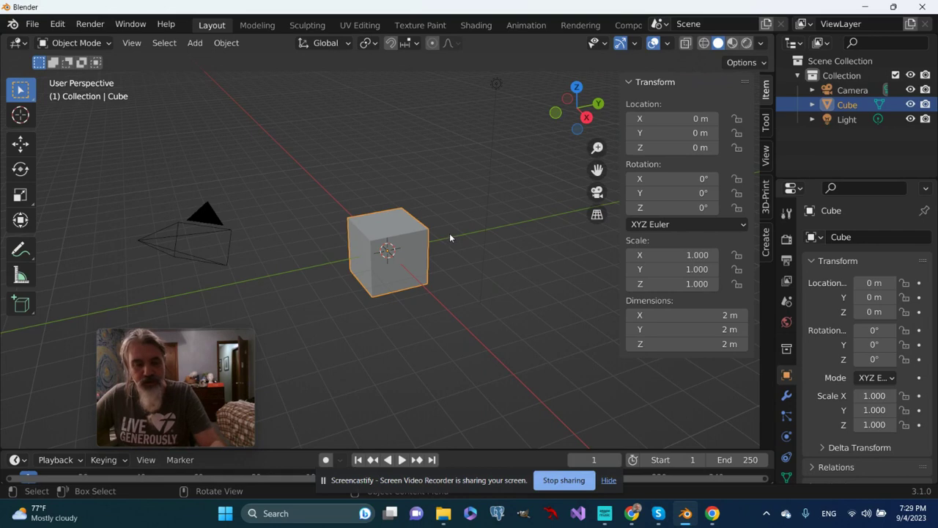
Enter Edit Mode on the cube and select only the upper corner vertex at X 1 m, Y 1 m, Z 1 m.
{"action": "key", "text": "Tab"}
{"action": "key", "text": "s"}
{"action": "left_click", "coordinate": [460, 218]}
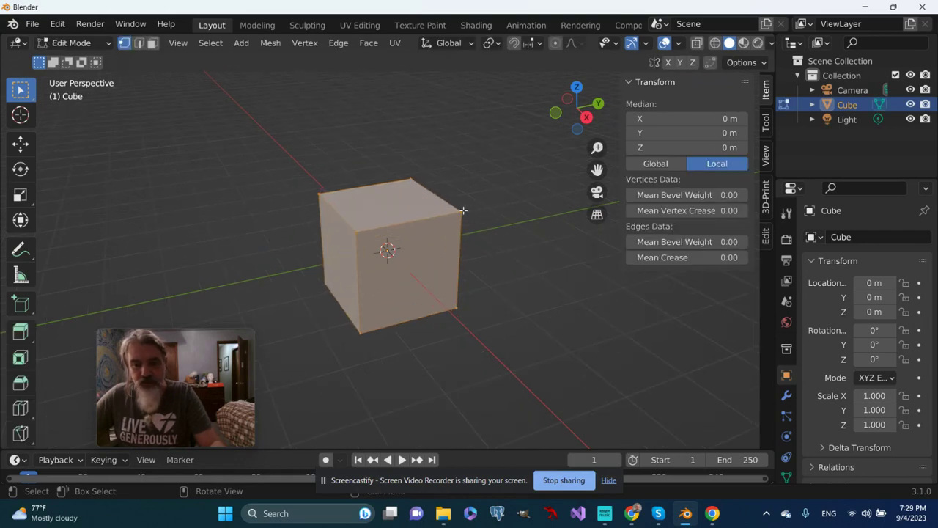
{"action": "left_click", "coordinate": [462, 212]}
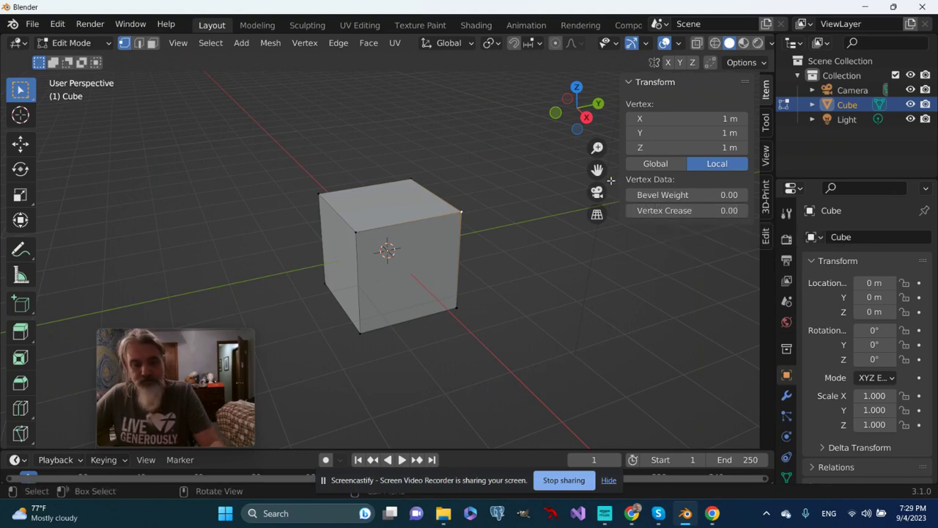
Return to Object Mode and examine the cube's dimensions from several angles.
{"action": "key", "text": "Tab"}
{"action": "scroll", "coordinate": [517, 195], "scroll_direction": "down", "scroll_amount": 2}
{"action": "scroll", "coordinate": [516, 195], "scroll_direction": "up", "scroll_amount": 3}
{"action": "middle_click_drag", "start_coordinate": [516, 195], "coordinate": [459, 157]}
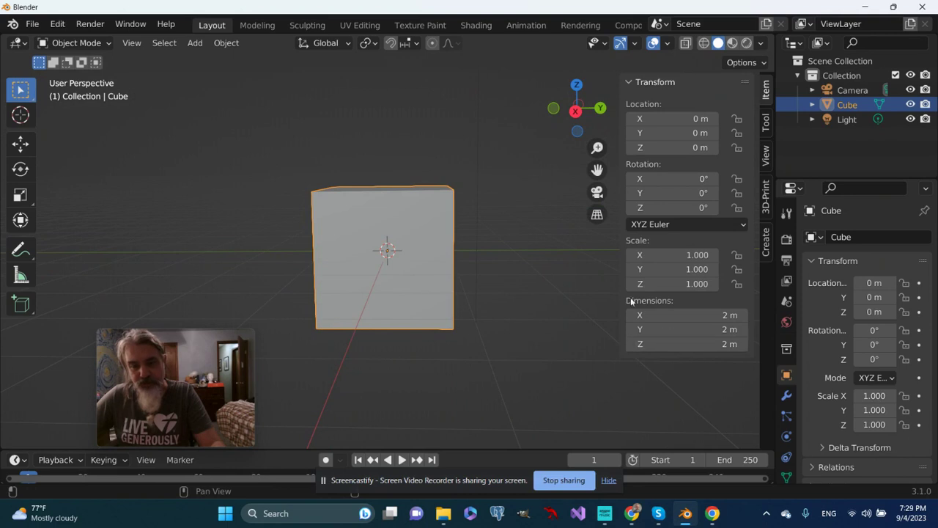
{"action": "scroll", "coordinate": [427, 178], "scroll_direction": "up", "scroll_amount": 2}
{"action": "middle_click_drag", "start_coordinate": [428, 178], "coordinate": [412, 218]}
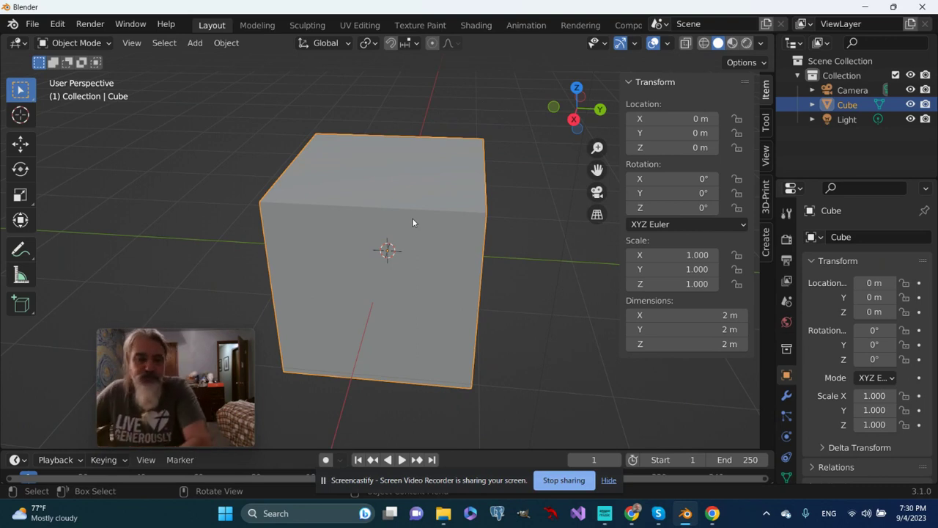
{"action": "middle_click_drag", "start_coordinate": [358, 200], "coordinate": [334, 211]}
Search the add-ons in Preferences for "me" to check whether MeasureIt is enabled, and close Preferences.
{"action": "left_click", "coordinate": [58, 26]}
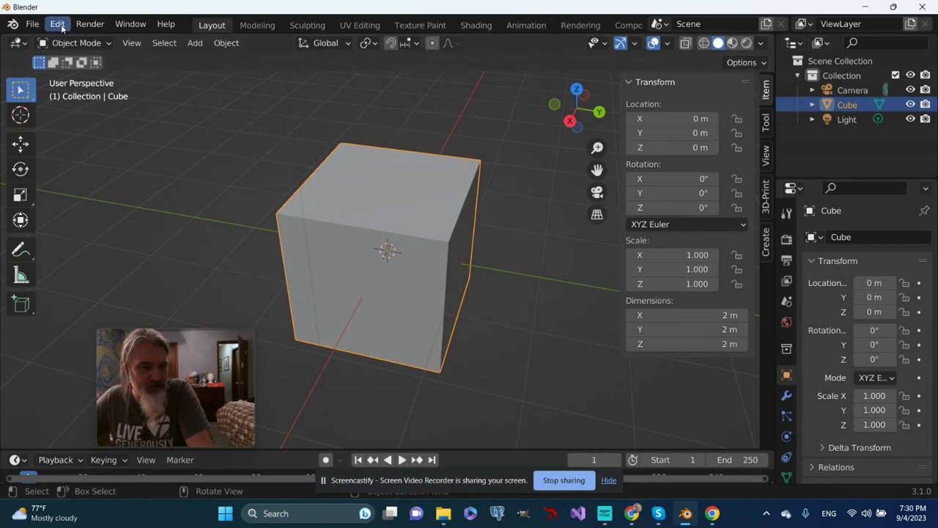
{"action": "left_click", "coordinate": [57, 24]}
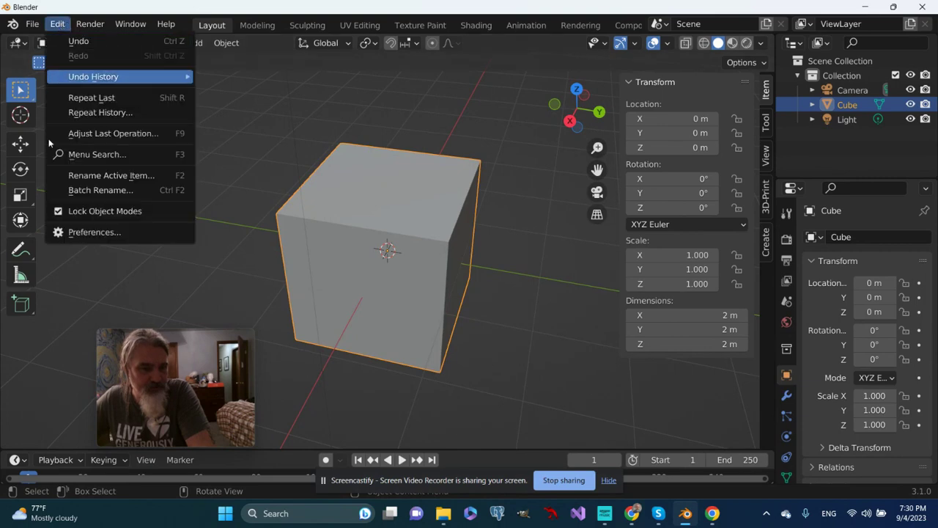
{"action": "left_click", "coordinate": [77, 232]}
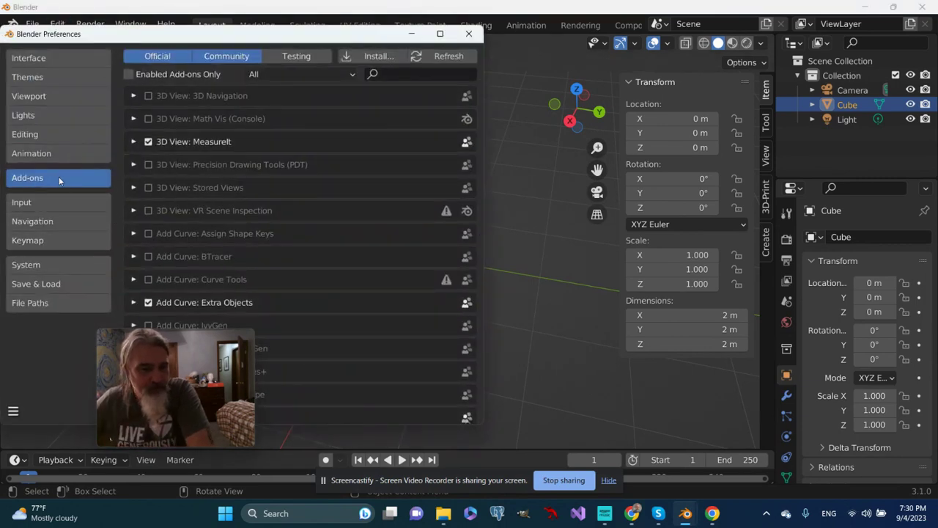
{"action": "left_click", "coordinate": [389, 73]}
{"action": "type", "text": "m"}
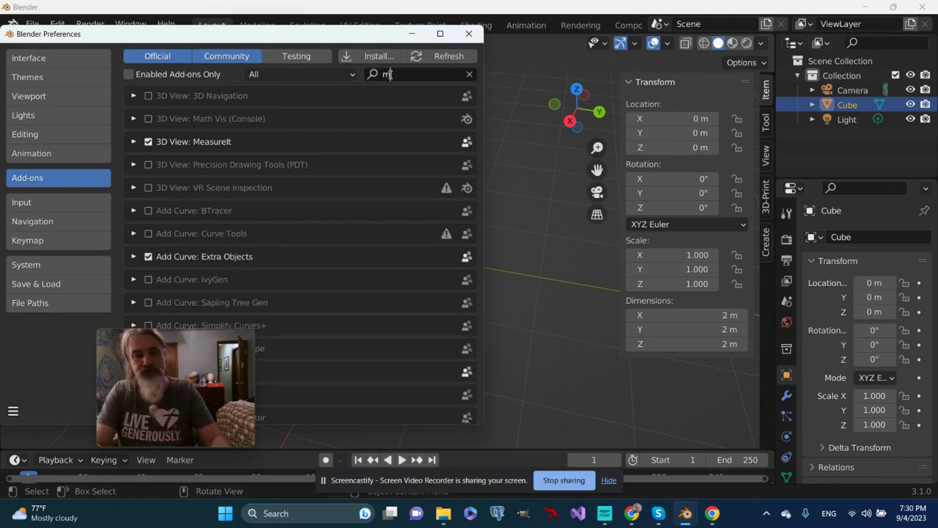
{"action": "type", "text": "e"}
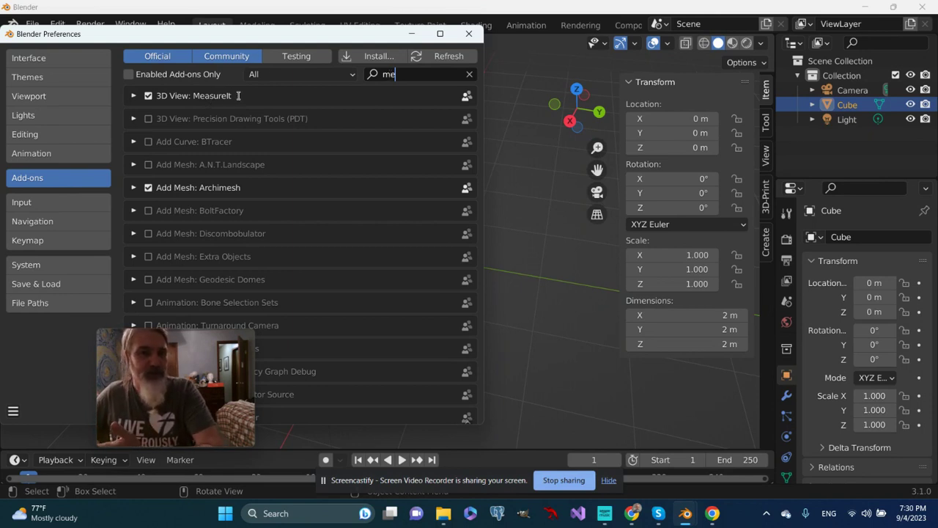
{"action": "left_click", "coordinate": [470, 35]}
Deselect the cube, and hide and show the viewport's tool strip.
{"action": "scroll", "coordinate": [167, 193], "scroll_direction": "up", "scroll_amount": 2}
{"action": "scroll", "coordinate": [157, 211], "scroll_direction": "down", "scroll_amount": 2}
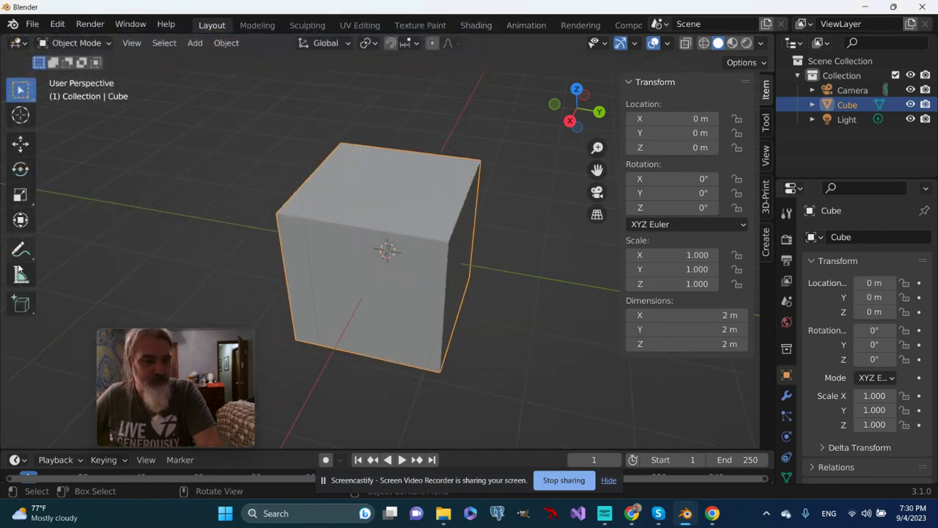
{"action": "left_click", "coordinate": [121, 249]}
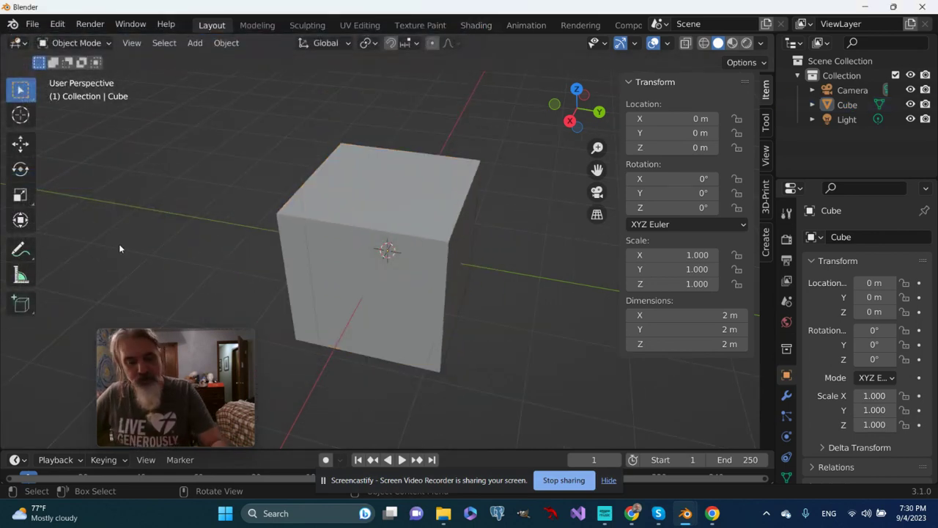
{"action": "key", "text": "t"}
{"action": "key", "text": "t"}
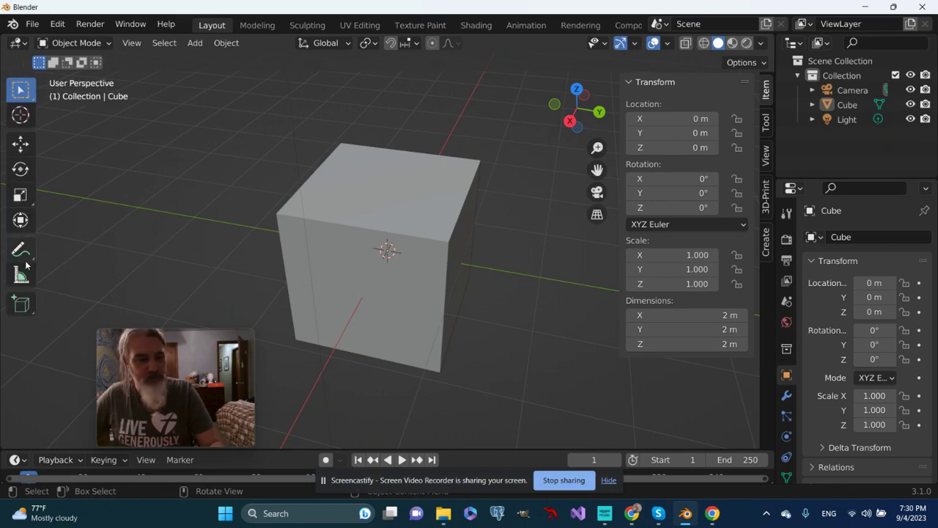
{"action": "key", "text": "t"}
{"action": "key", "text": "t"}
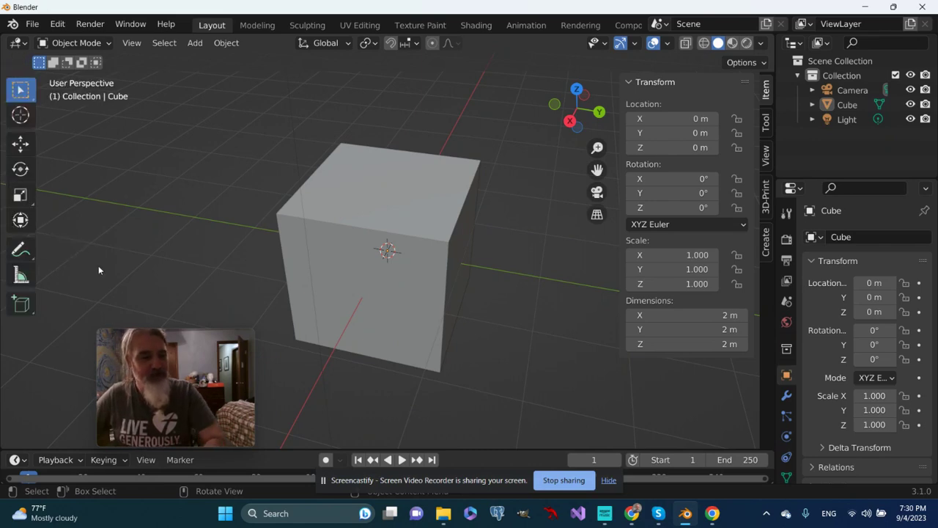
Measure across the cube's X-facing side in the perspective view with the Measure tool, and delete that ruler.
{"action": "left_click", "coordinate": [20, 275]}
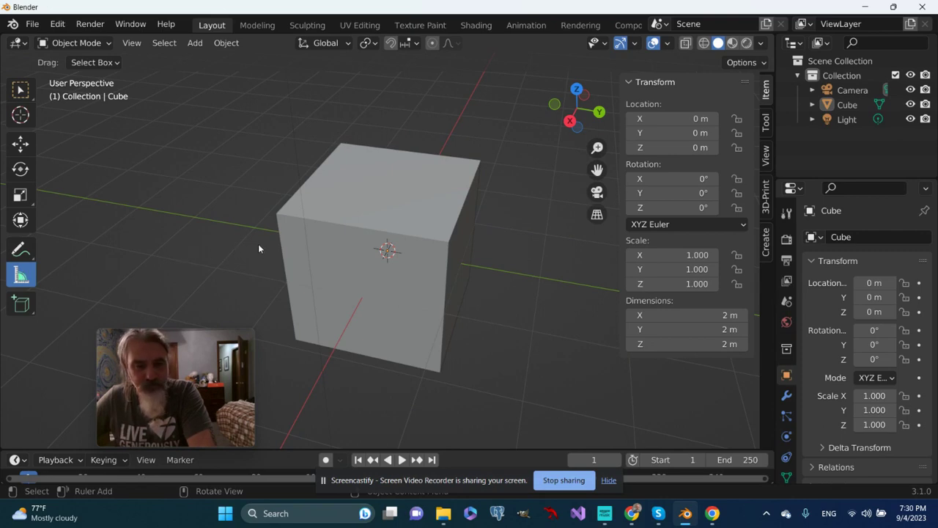
{"action": "middle_click_drag", "start_coordinate": [258, 248], "coordinate": [299, 214]}
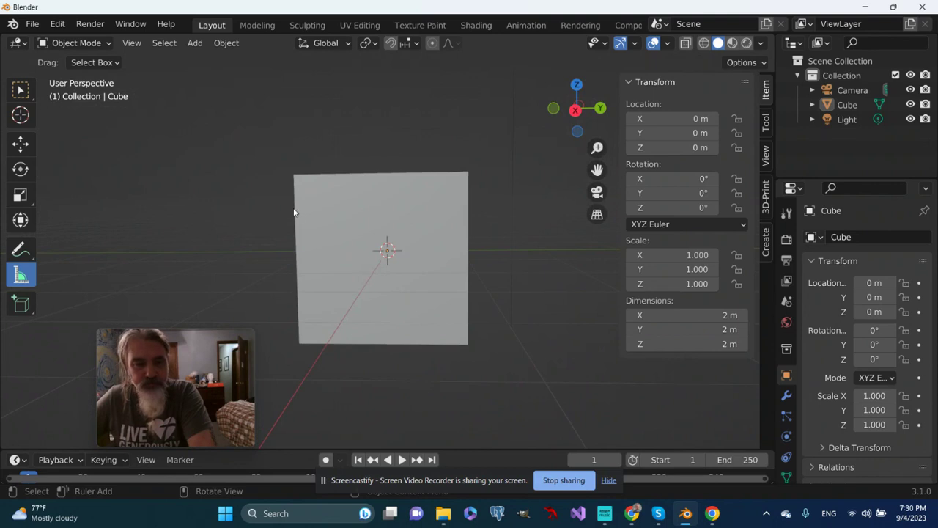
{"action": "left_click_drag", "start_coordinate": [294, 209], "coordinate": [469, 210]}
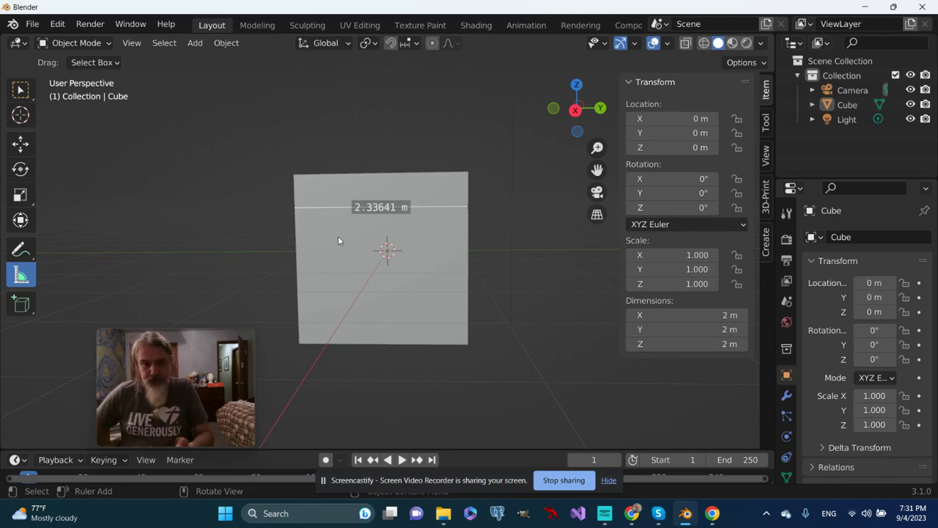
{"action": "middle_click_drag", "start_coordinate": [325, 273], "coordinate": [361, 291]}
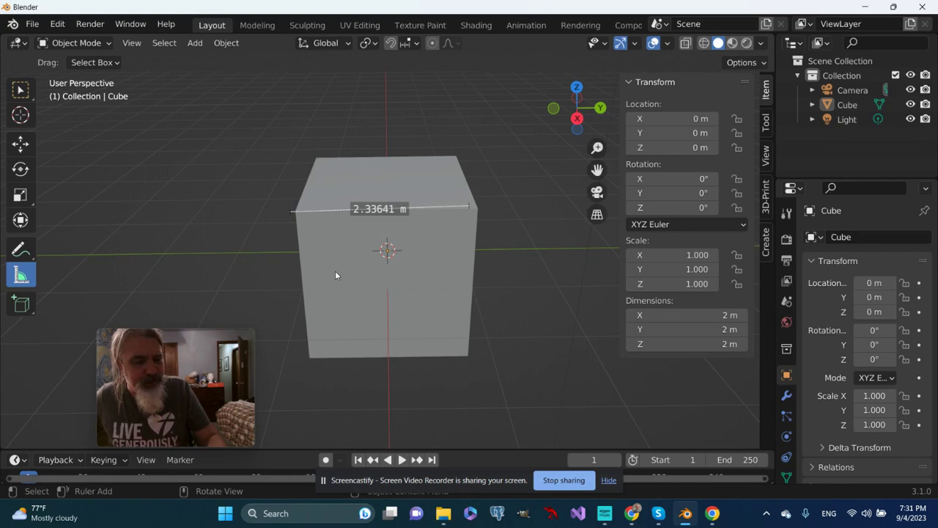
{"action": "key", "text": "Delete"}
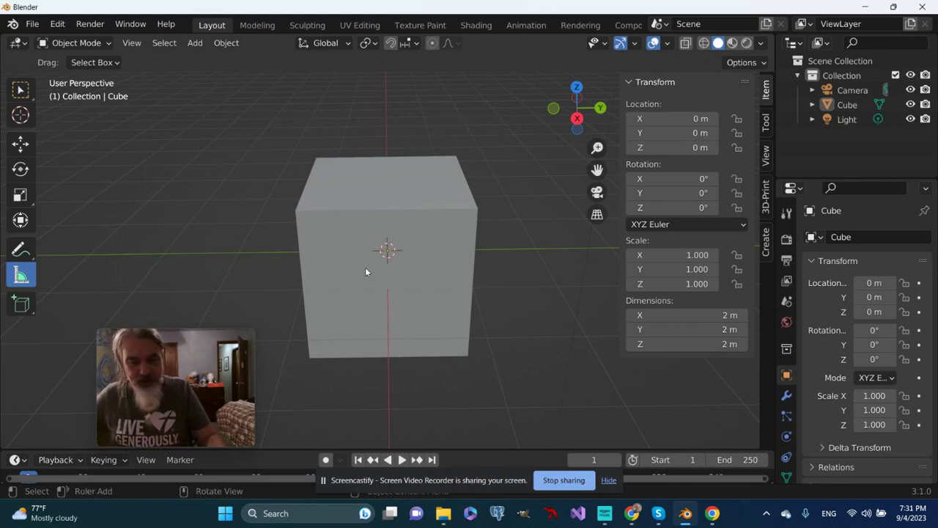
Switch to the front orthographic view and frame the cube's full top edge closely.
{"action": "scroll", "coordinate": [369, 266], "scroll_direction": "up", "scroll_amount": 3}
{"action": "key", "text": "KP_1"}
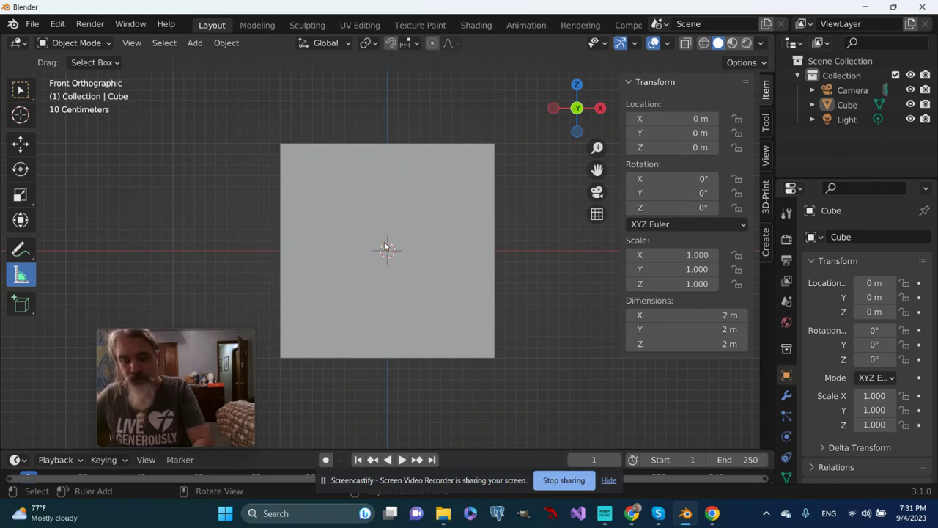
{"action": "key", "text": "KP_3"}
{"action": "key", "text": "KP_1"}
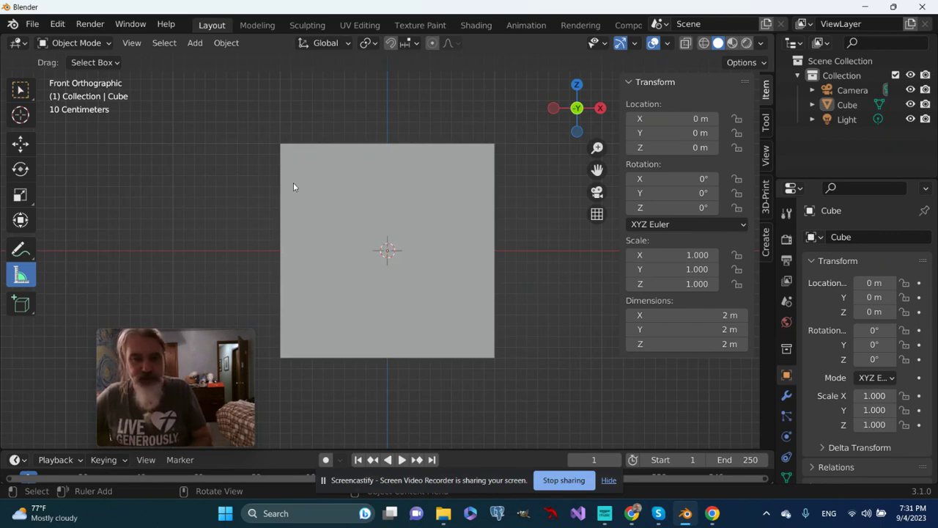
{"action": "scroll", "coordinate": [193, 194], "scroll_direction": "up", "scroll_amount": 2}
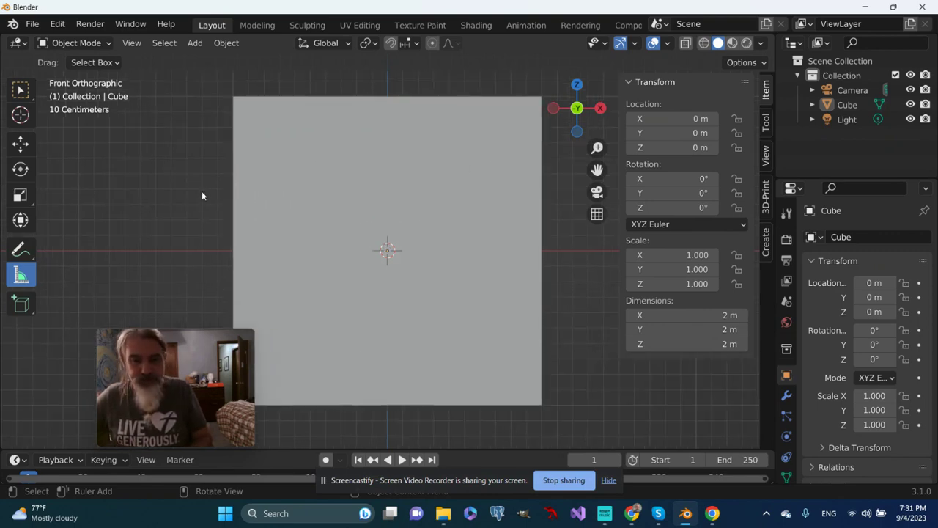
{"action": "left_click_drag", "start_coordinate": [597, 170], "coordinate": [478, 255]}
{"action": "scroll", "coordinate": [429, 151], "scroll_direction": "up", "scroll_amount": 2}
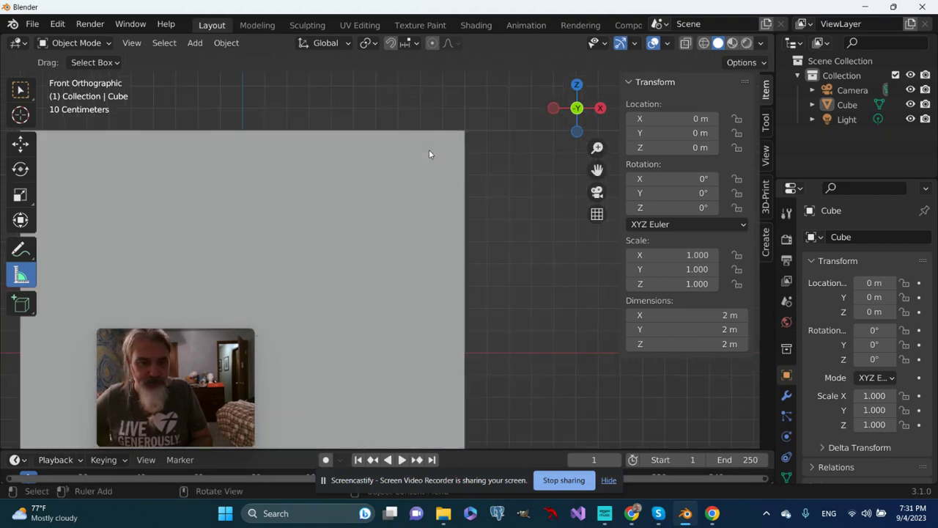
{"action": "left_click_drag", "start_coordinate": [598, 170], "coordinate": [634, 204]}
{"action": "scroll", "coordinate": [522, 179], "scroll_direction": "up", "scroll_amount": 1}
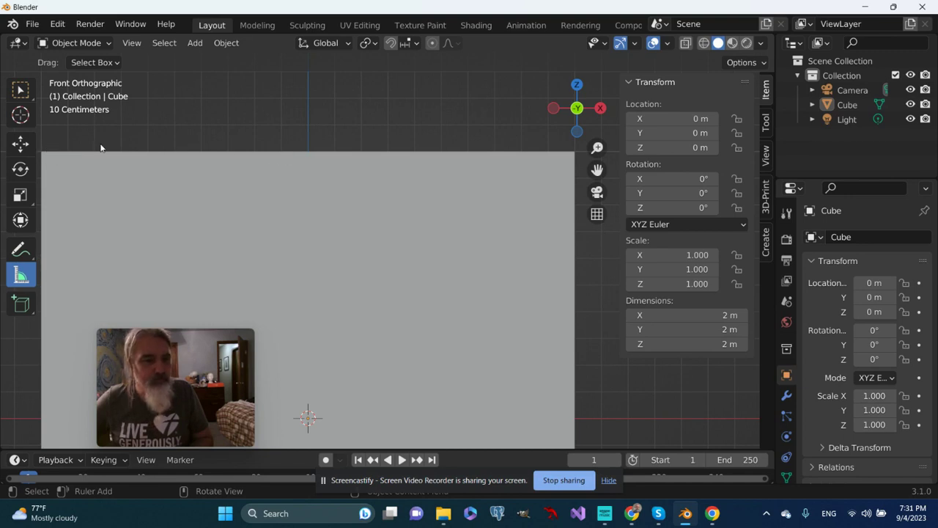
Measure the cube's top edge from corner to corner in the front view with the Measure tool.
{"action": "left_click", "coordinate": [19, 95]}
{"action": "left_click", "coordinate": [22, 277]}
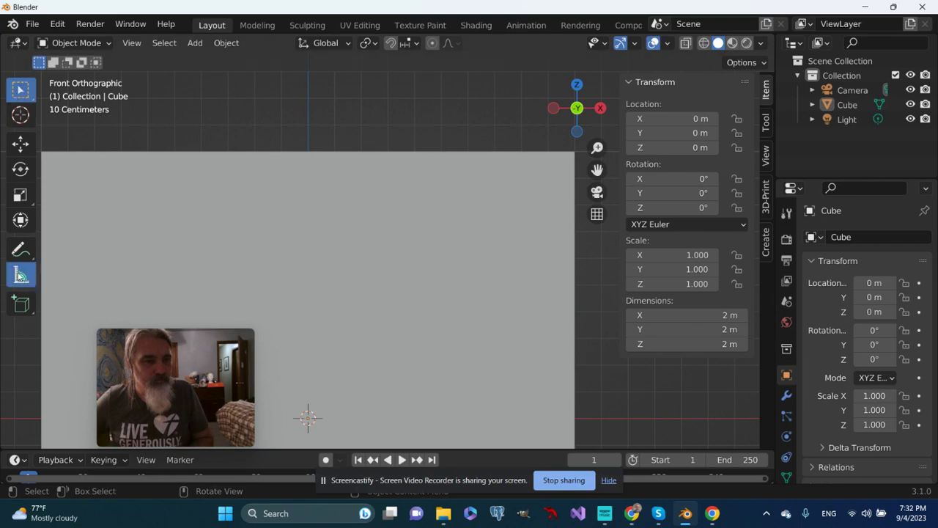
{"action": "left_click_drag", "start_coordinate": [43, 151], "coordinate": [577, 155]}
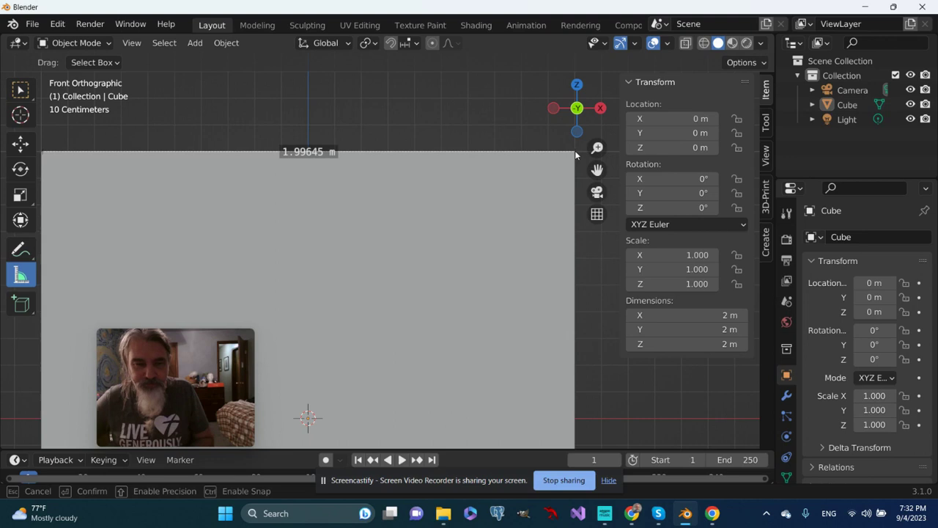
{"action": "left_click_drag", "start_coordinate": [576, 155], "coordinate": [576, 156]}
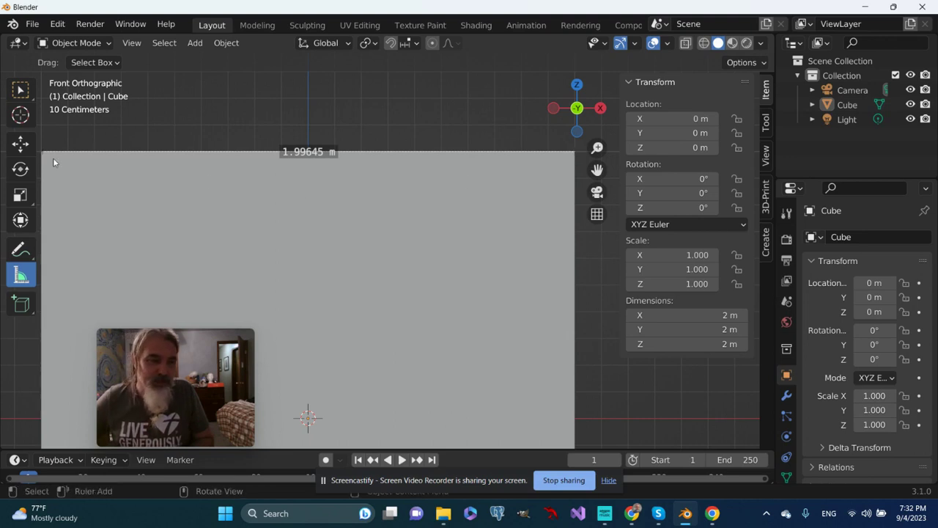
Examine how closely the ruler's ends meet the cube's top corners, up close and in perspective.
{"action": "scroll", "coordinate": [249, 247], "scroll_direction": "up", "scroll_amount": 3}
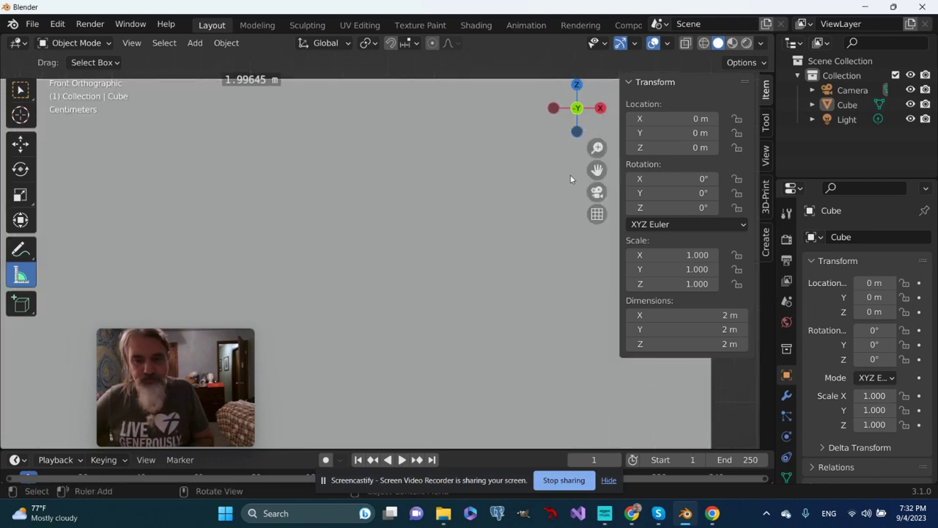
{"action": "left_click_drag", "start_coordinate": [597, 170], "coordinate": [333, 288]}
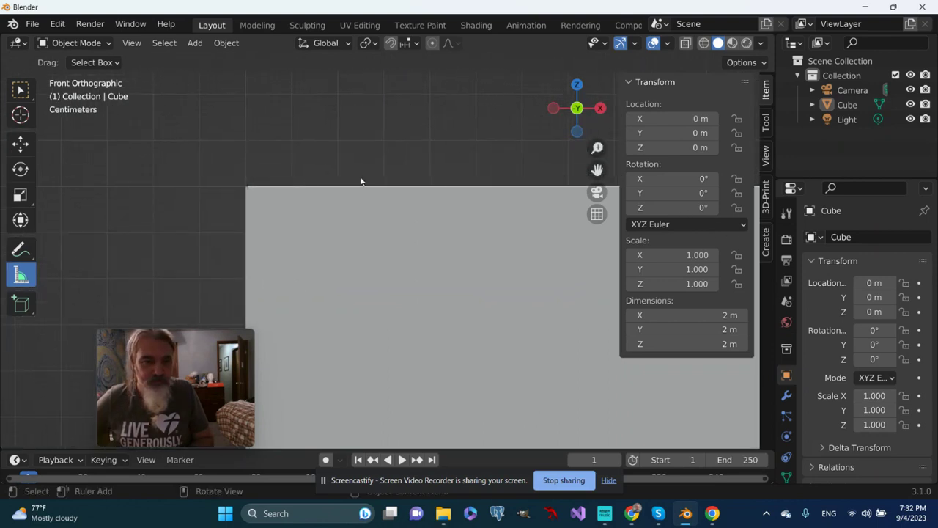
{"action": "scroll", "coordinate": [241, 168], "scroll_direction": "up", "scroll_amount": 3}
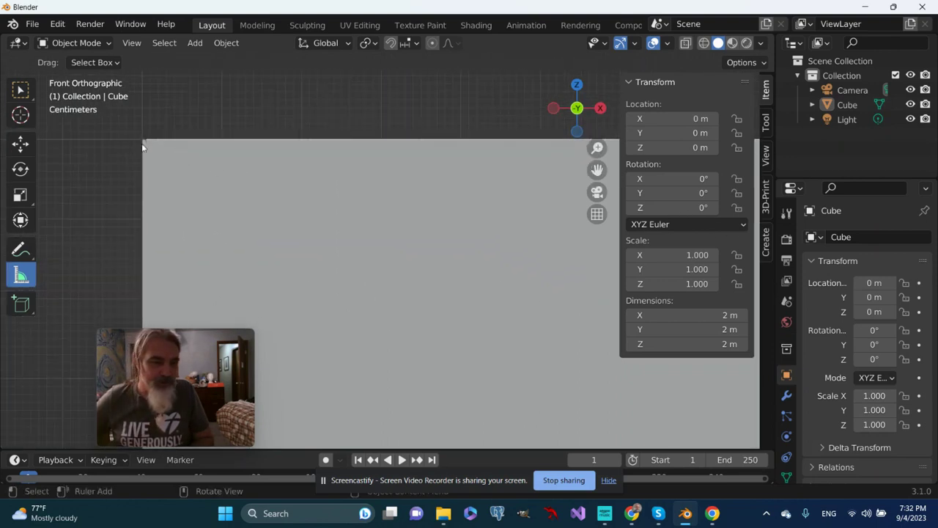
{"action": "scroll", "coordinate": [121, 143], "scroll_direction": "up", "scroll_amount": 2}
{"action": "scroll", "coordinate": [111, 143], "scroll_direction": "down", "scroll_amount": 1}
{"action": "scroll", "coordinate": [136, 160], "scroll_direction": "down", "scroll_amount": 5}
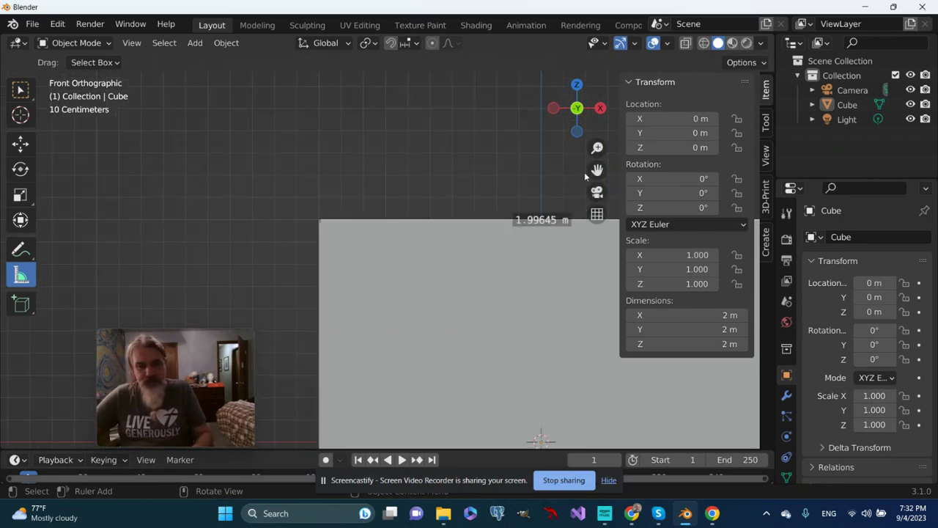
{"action": "left_click_drag", "start_coordinate": [595, 169], "coordinate": [407, 233]}
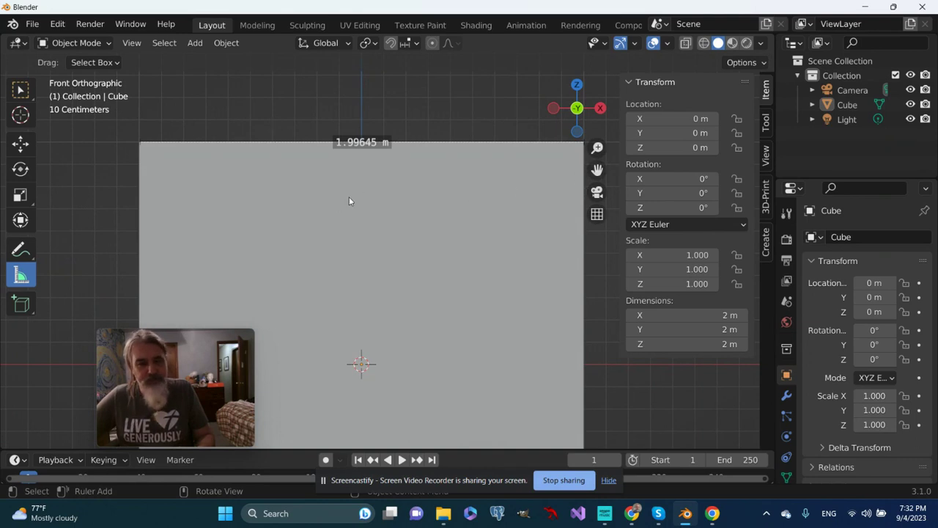
{"action": "middle_click_drag", "start_coordinate": [469, 115], "coordinate": [561, 224]}
{"action": "scroll", "coordinate": [372, 206], "scroll_direction": "down", "scroll_amount": 5}
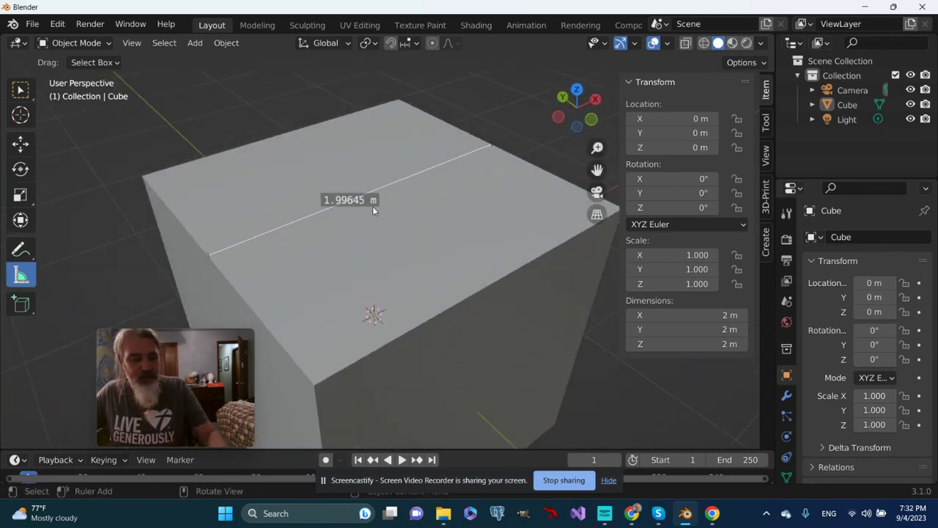
Enter Edit Mode on the cube, clear the vertex selection and switch to edge selection.
{"action": "key", "text": "Tab"}
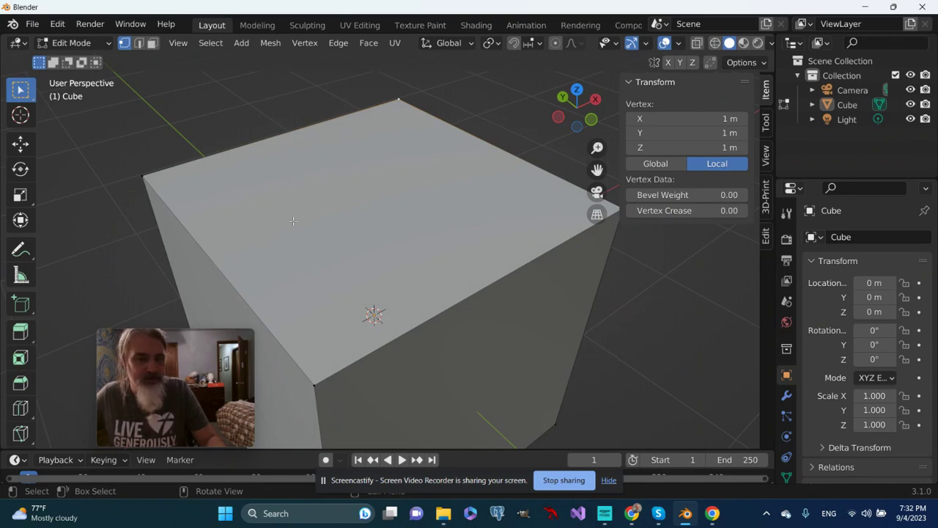
{"action": "key", "text": "alt+a"}
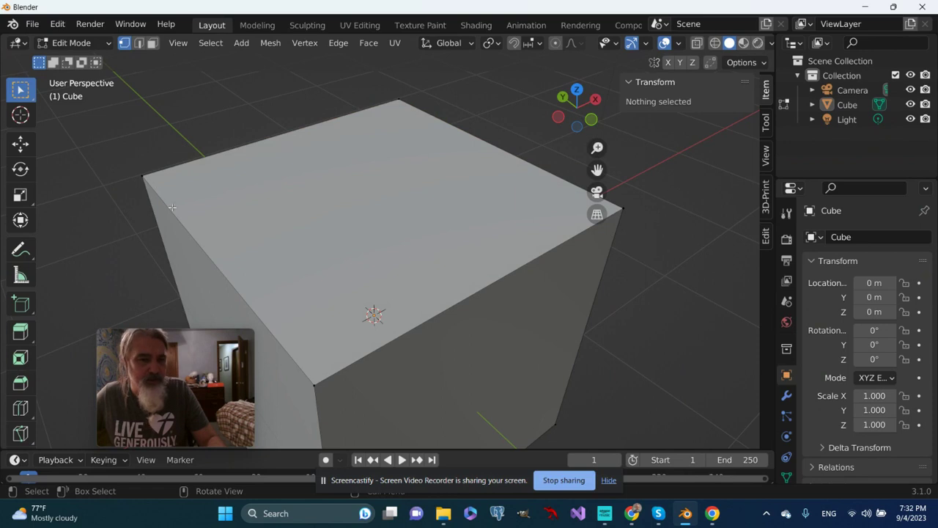
{"action": "left_click", "coordinate": [139, 43]}
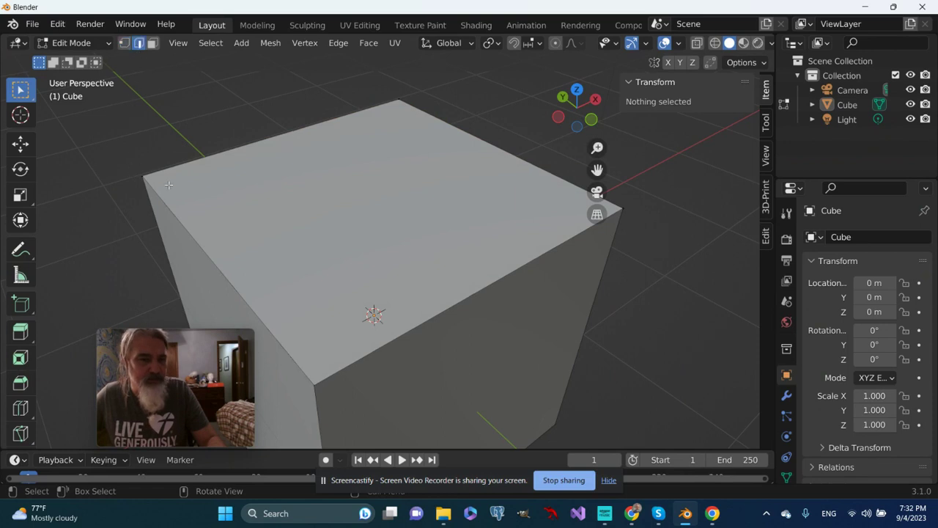
Select the connected path of top, vertical and bottom edges on the cube's negative-X face and subdivide it.
{"action": "left_click", "coordinate": [195, 248]}
{"action": "scroll", "coordinate": [195, 248], "scroll_direction": "down", "scroll_amount": 5}
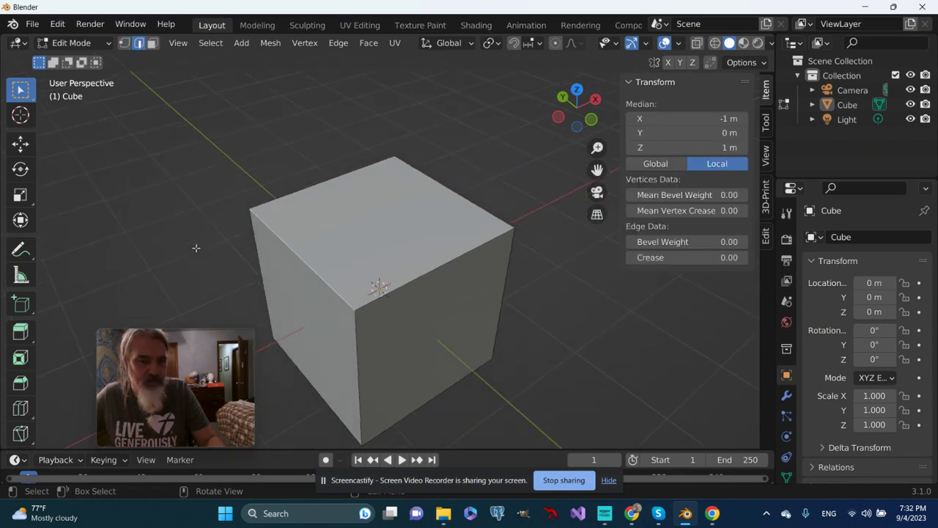
{"action": "left_click", "coordinate": [317, 392], "text": "ctrl"}
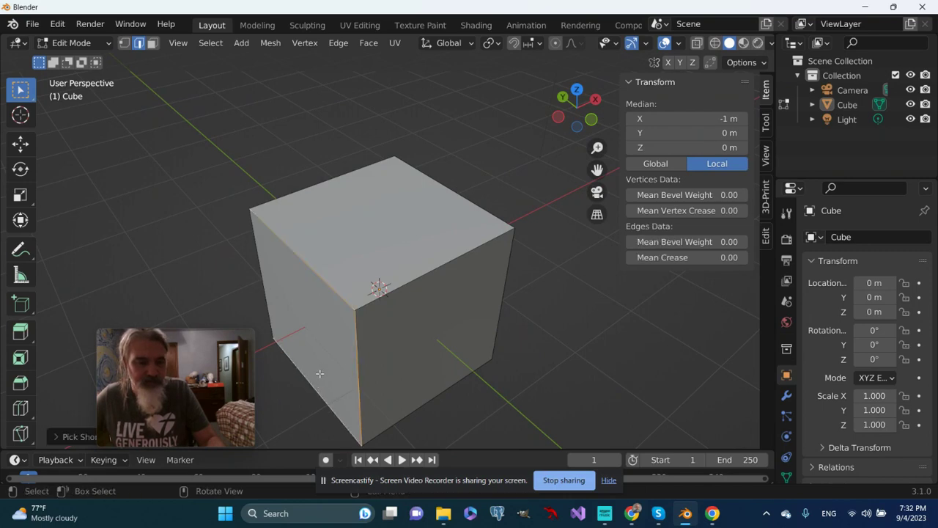
{"action": "middle_click_drag", "start_coordinate": [318, 373], "coordinate": [363, 326]}
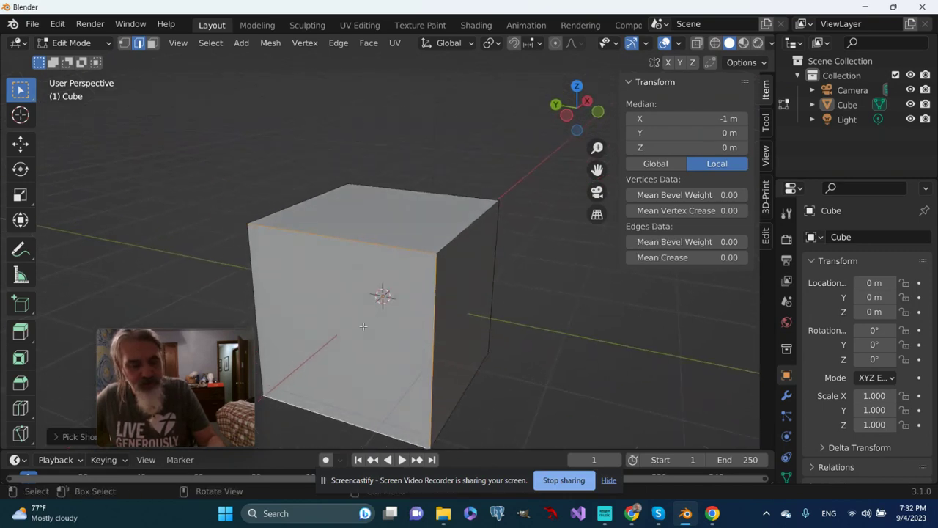
{"action": "right_click", "coordinate": [363, 326]}
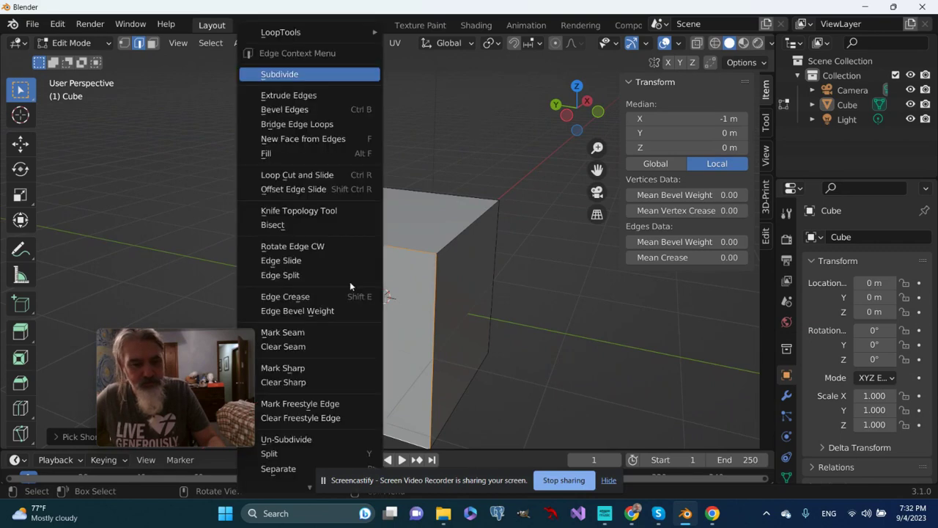
{"action": "left_click", "coordinate": [291, 78]}
Move the new vertical middle edge of the negative-X face about 0.99 m inward along X in the top view.
{"action": "middle_click_drag", "start_coordinate": [339, 315], "coordinate": [345, 358]}
{"action": "left_click", "coordinate": [362, 295]}
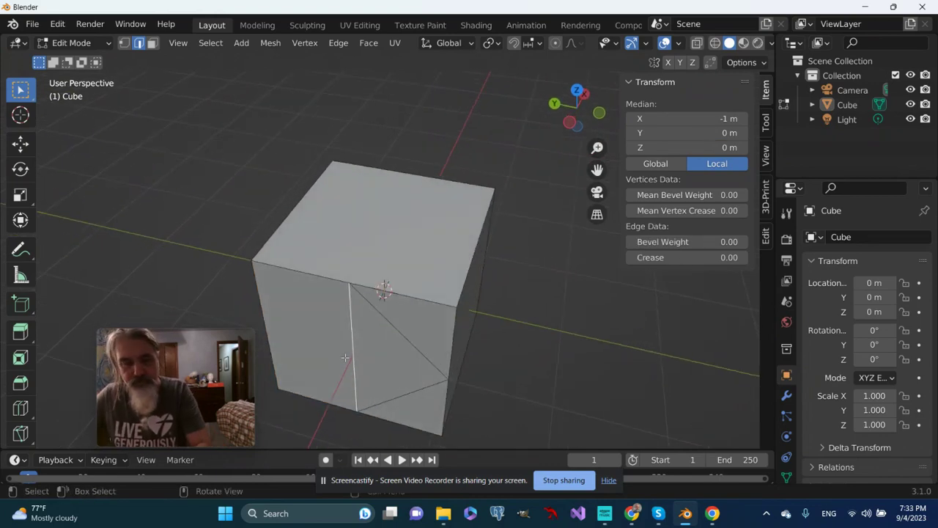
{"action": "key", "text": "KP_7"}
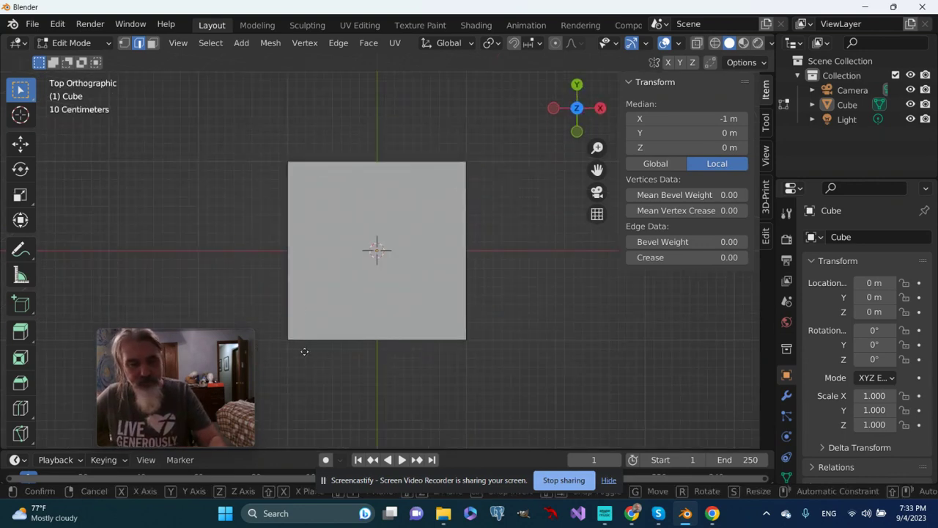
{"action": "key", "text": "g"}
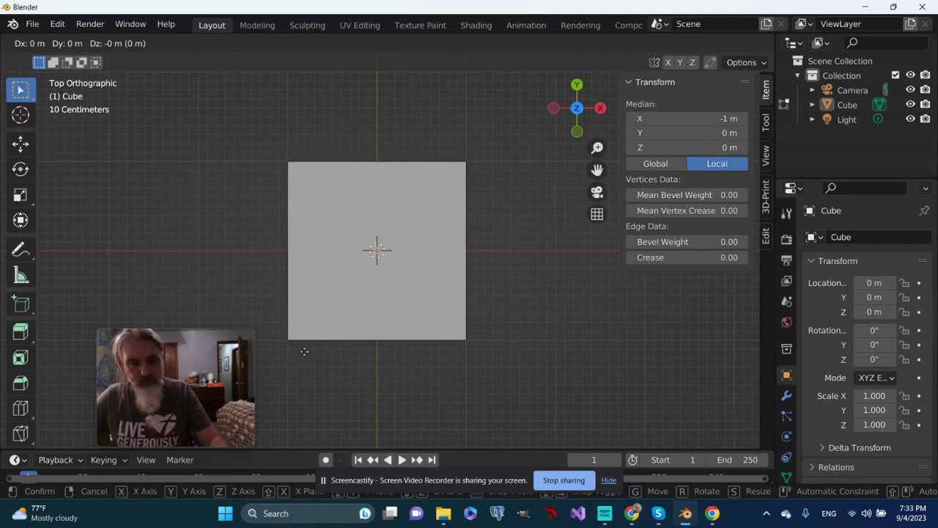
{"action": "key", "text": "x"}
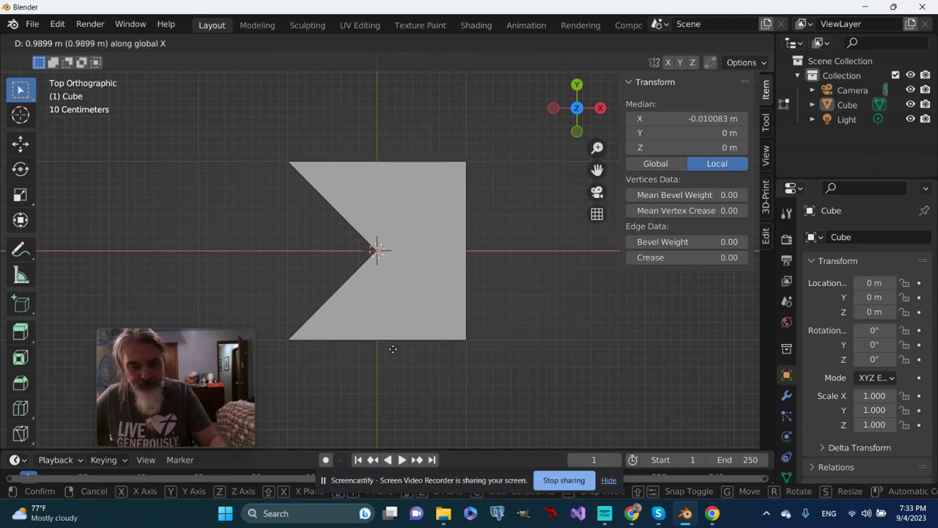
{"action": "left_click", "coordinate": [393, 349]}
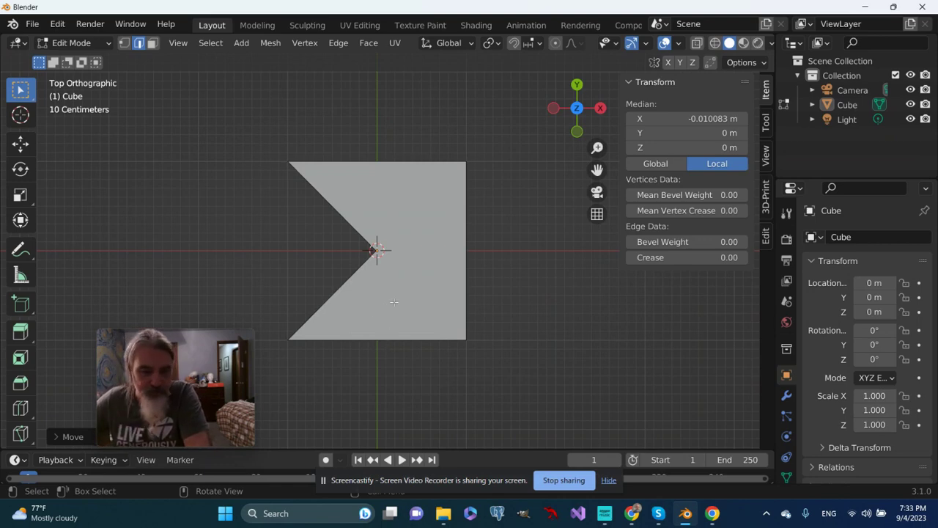
Measure diagonally from the cube's positive-X, positive-Y corner to the notch's inner tip with the Measure tool, and return to Object Mode.
{"action": "scroll", "coordinate": [300, 257], "scroll_direction": "up", "scroll_amount": 5}
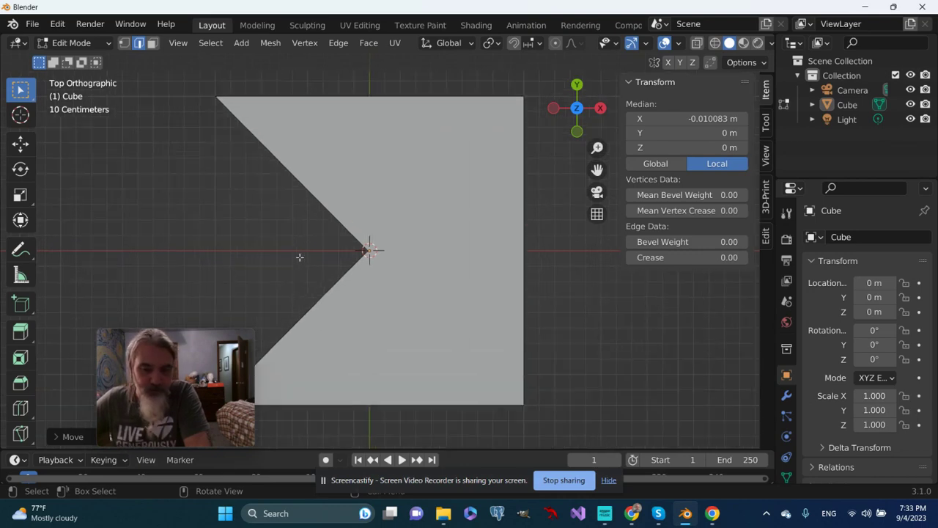
{"action": "scroll", "coordinate": [382, 271], "scroll_direction": "down", "scroll_amount": 3}
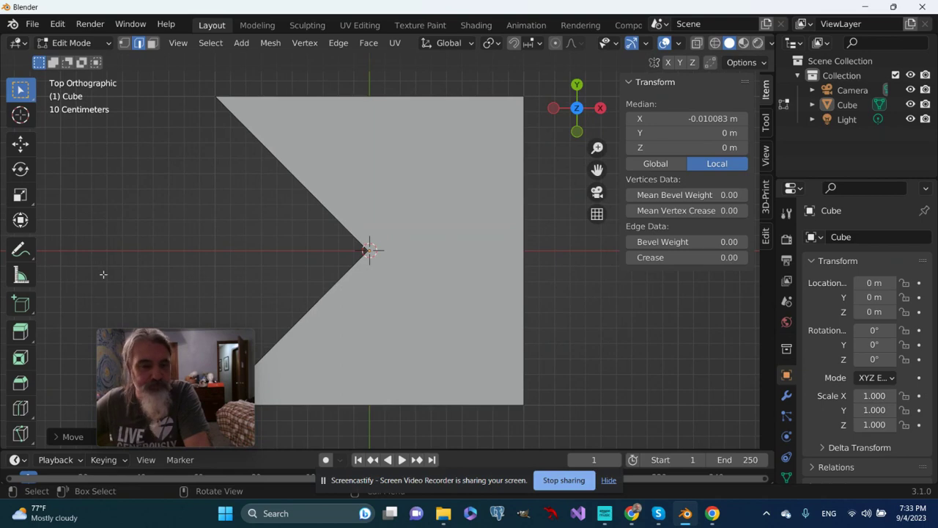
{"action": "left_click", "coordinate": [21, 275]}
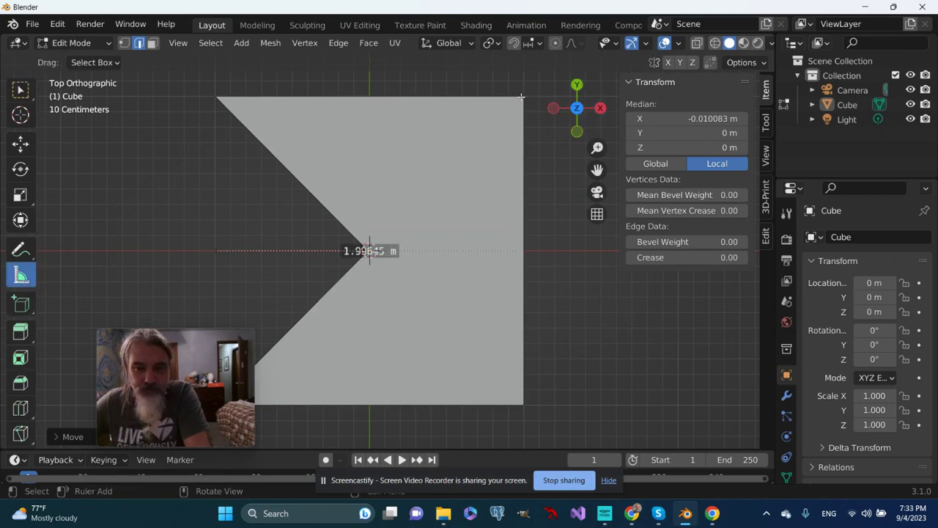
{"action": "left_click_drag", "start_coordinate": [522, 98], "coordinate": [370, 251]}
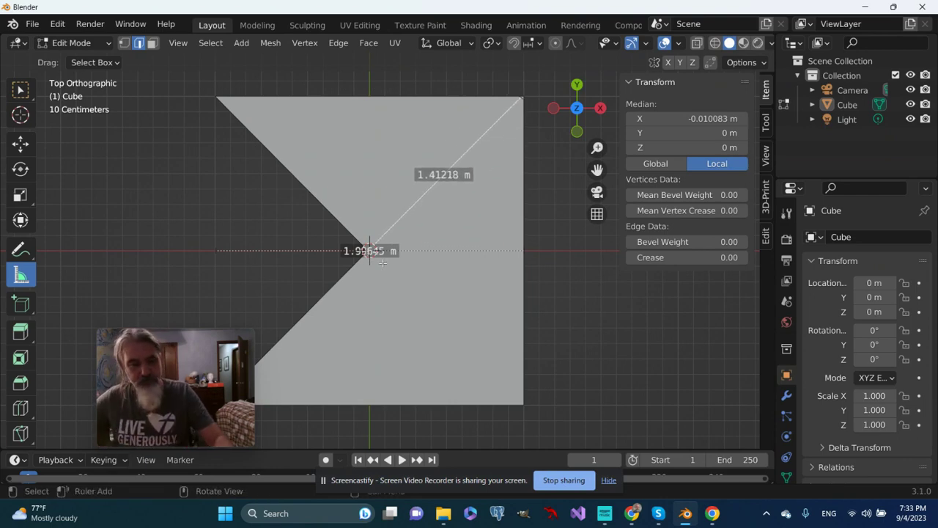
{"action": "key", "text": "Tab"}
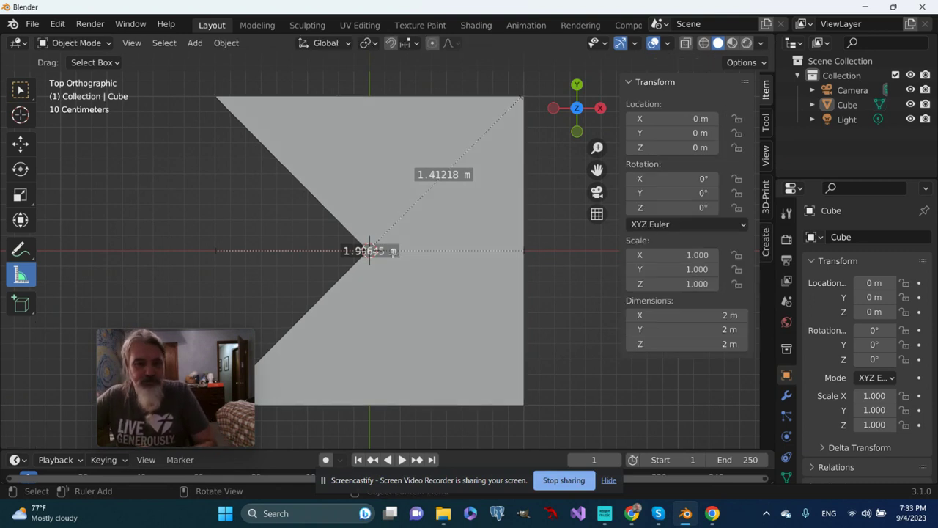